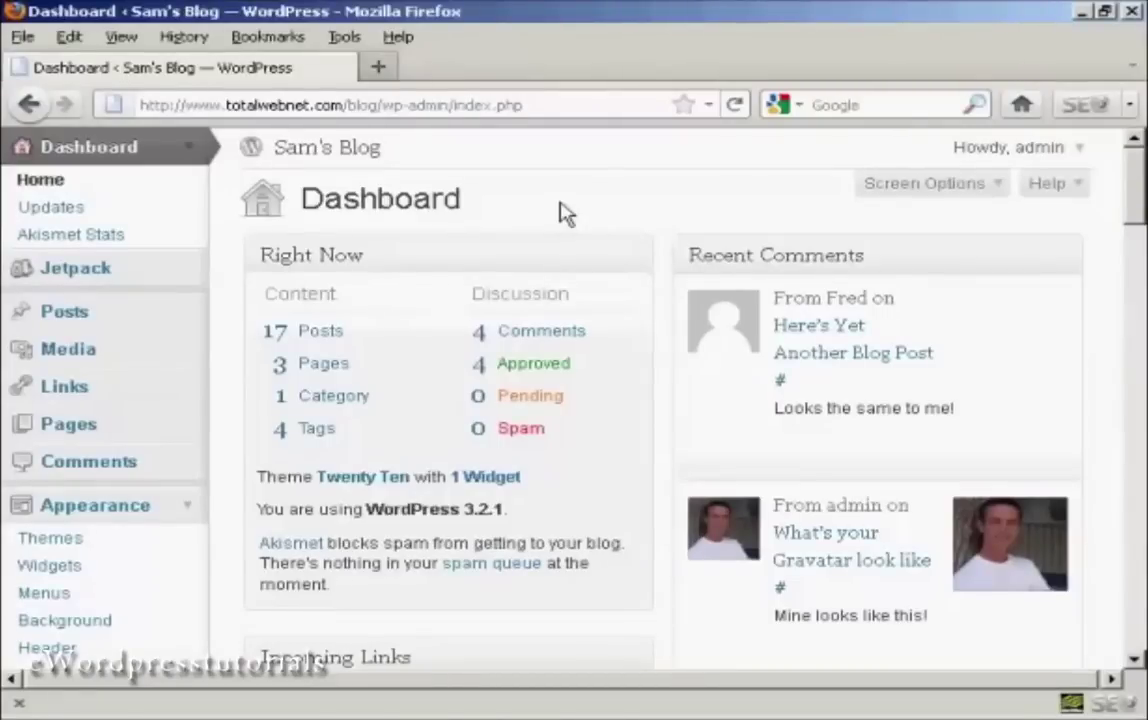
Open the Users list showing admin, Fred and Jane, and start adding a new user
scroll(233, 445, "down", 5)
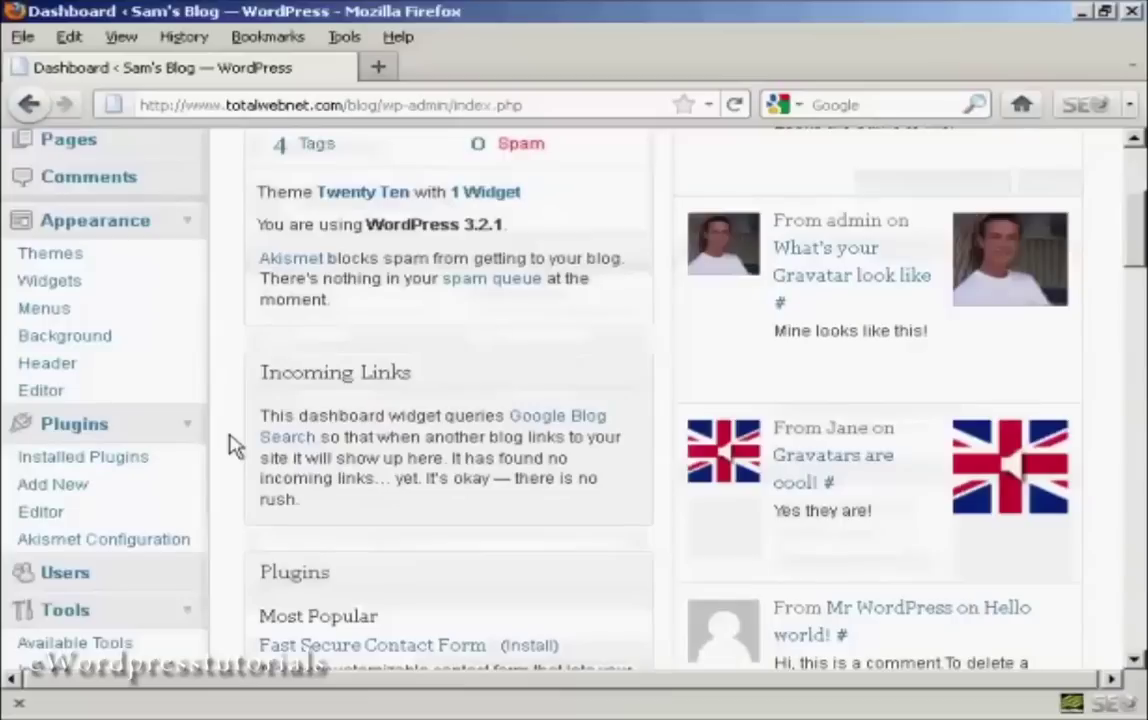
scroll(233, 445, "down", 3)
left_click(83, 440)
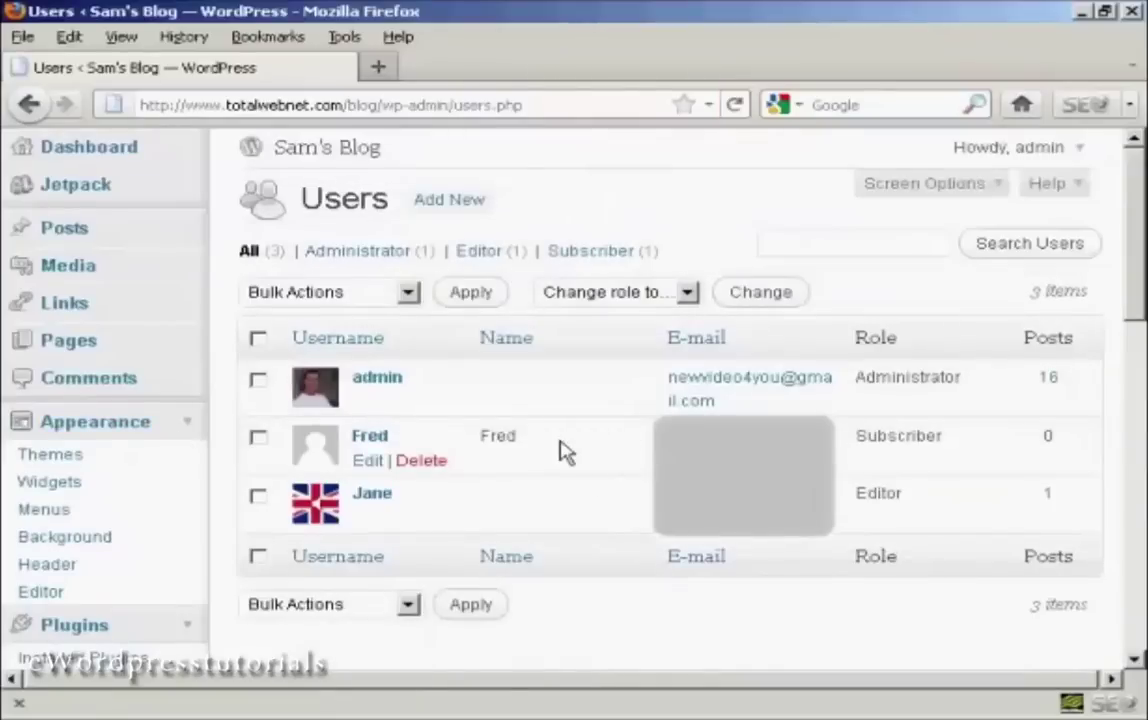
left_click(460, 204)
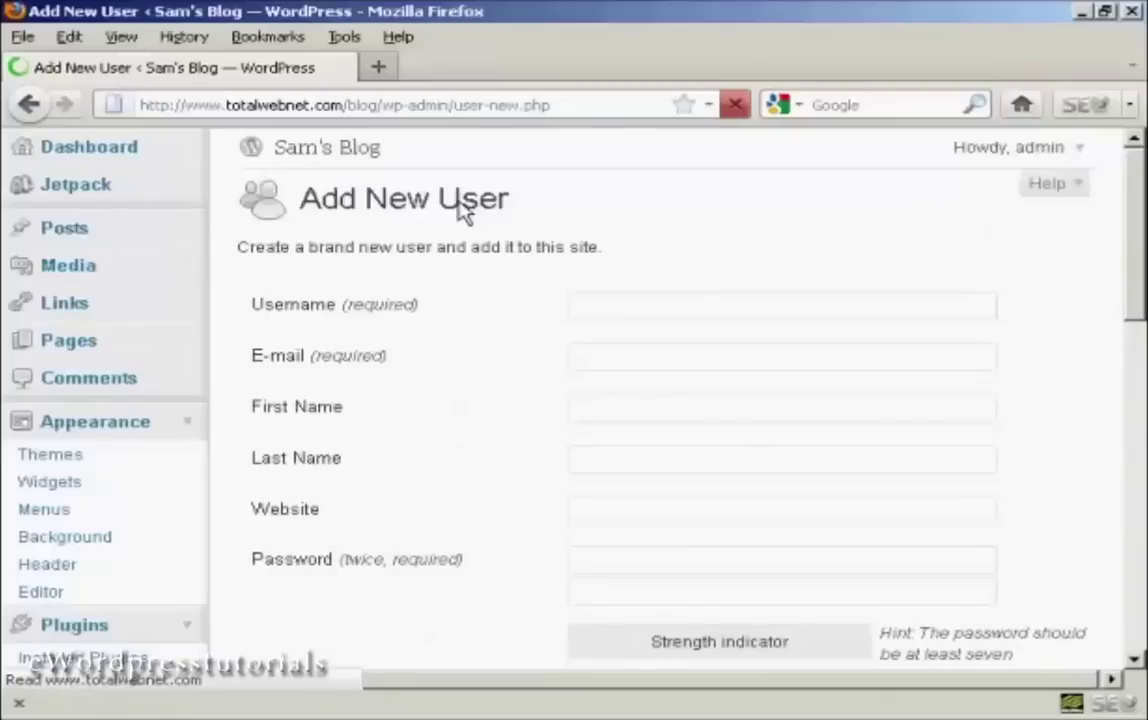
Enter username samtheman, the account's e-mail address, and a confirmed password
left_click(690, 307)
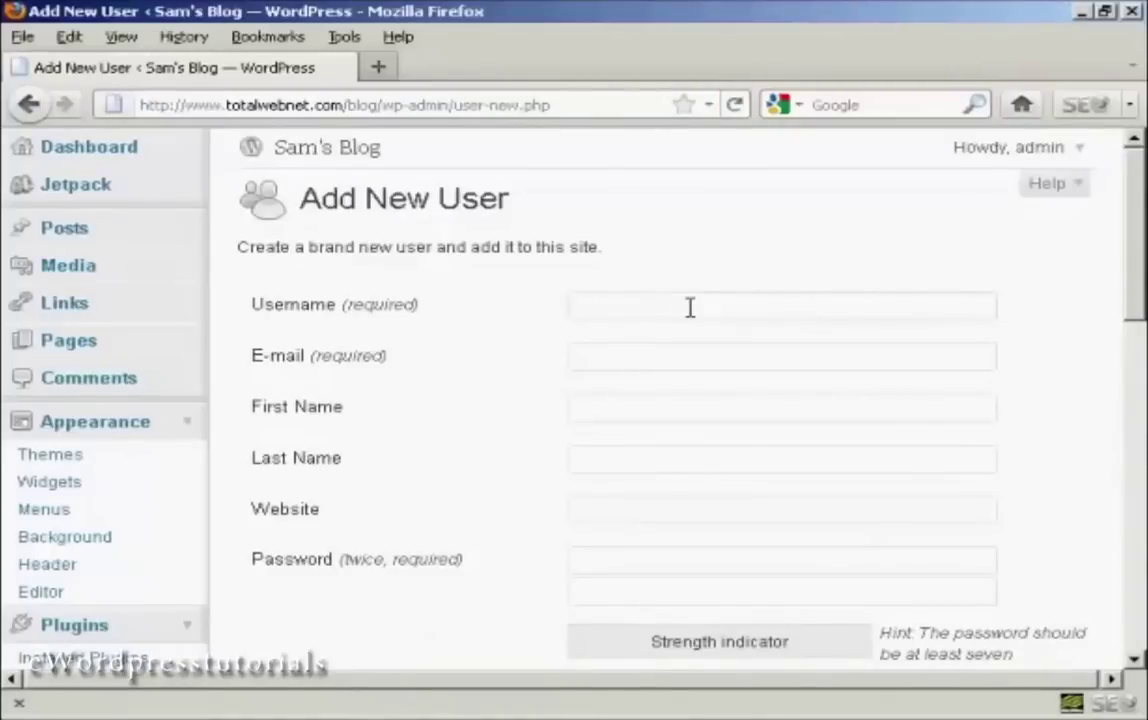
type("samtheman")
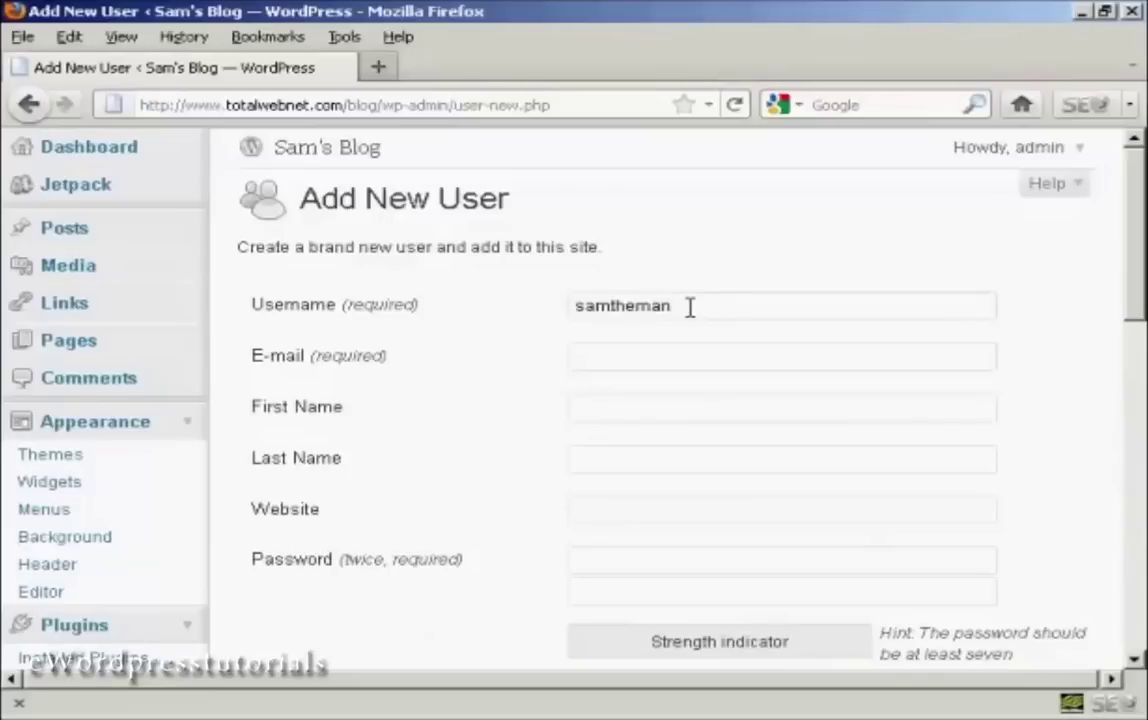
left_click(633, 364)
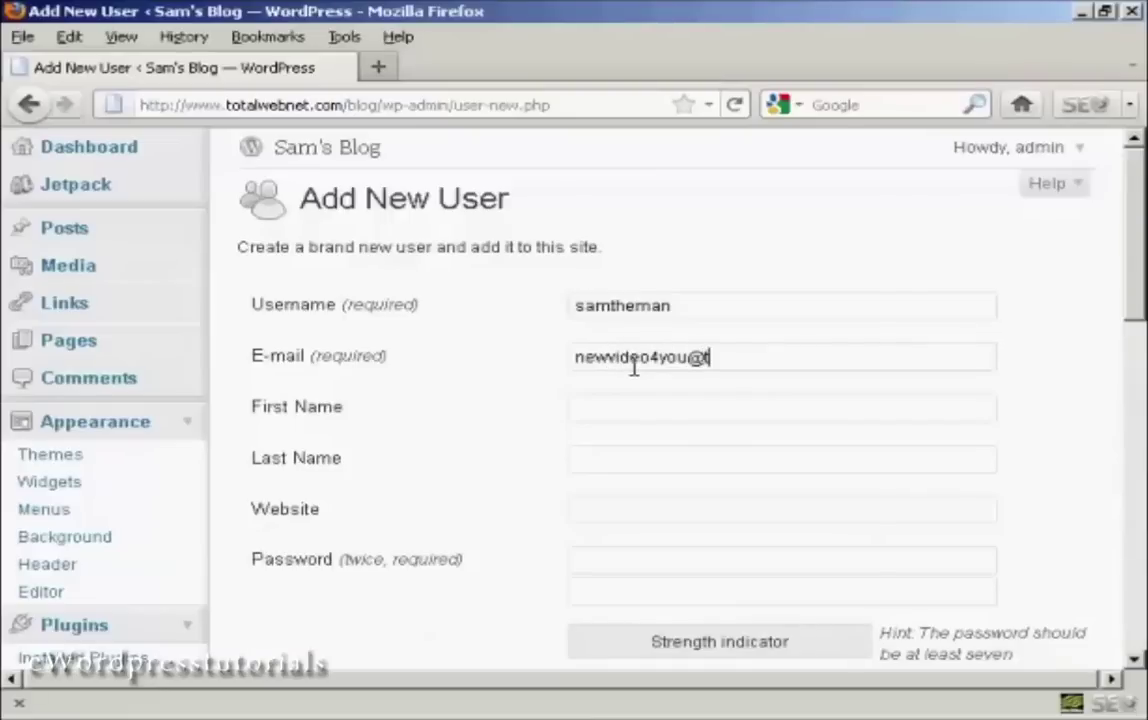
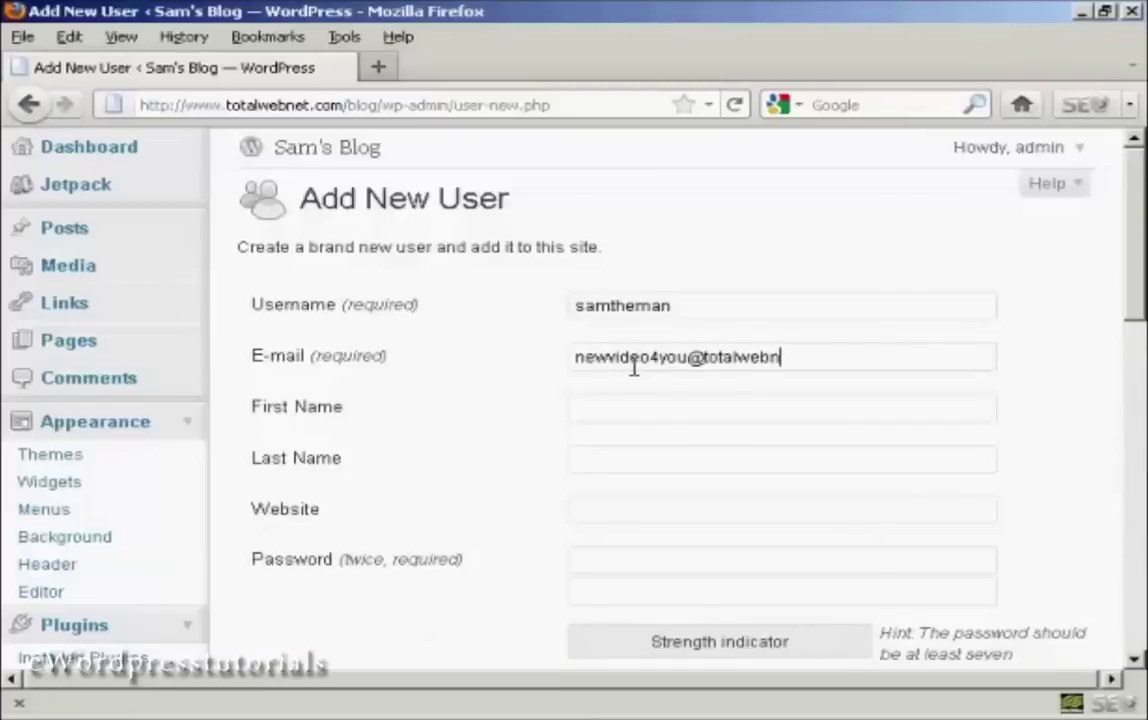
left_click(611, 557)
type("aa")
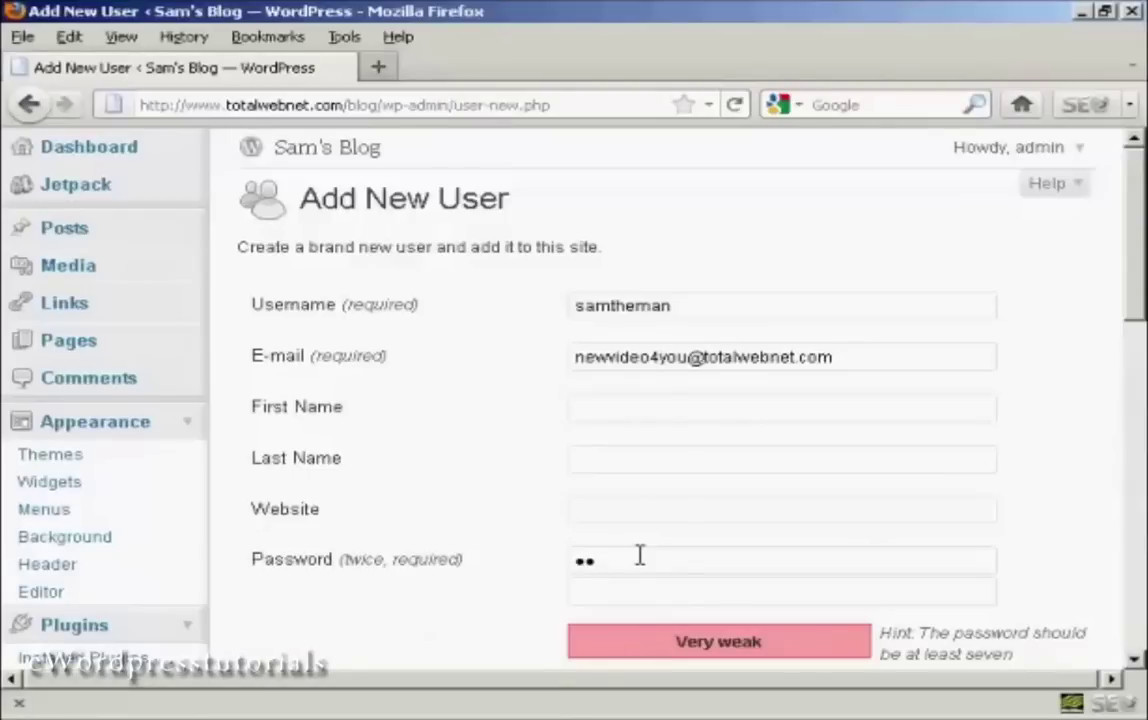
type("a")
type("aaaa")
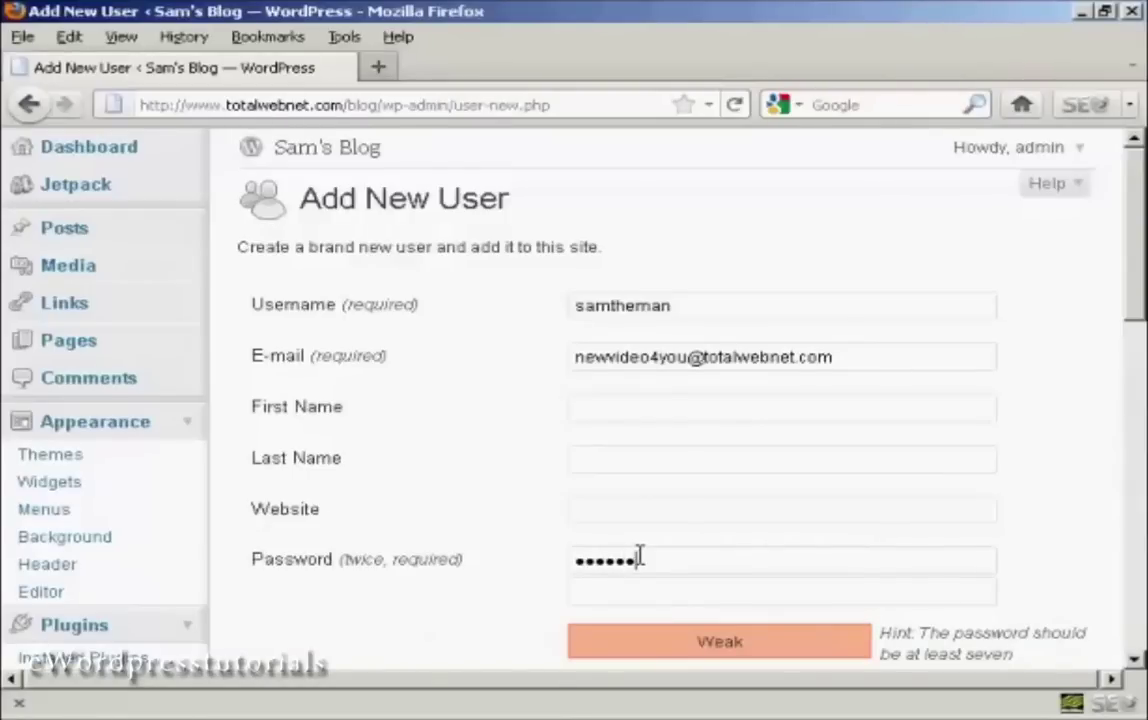
type("aa")
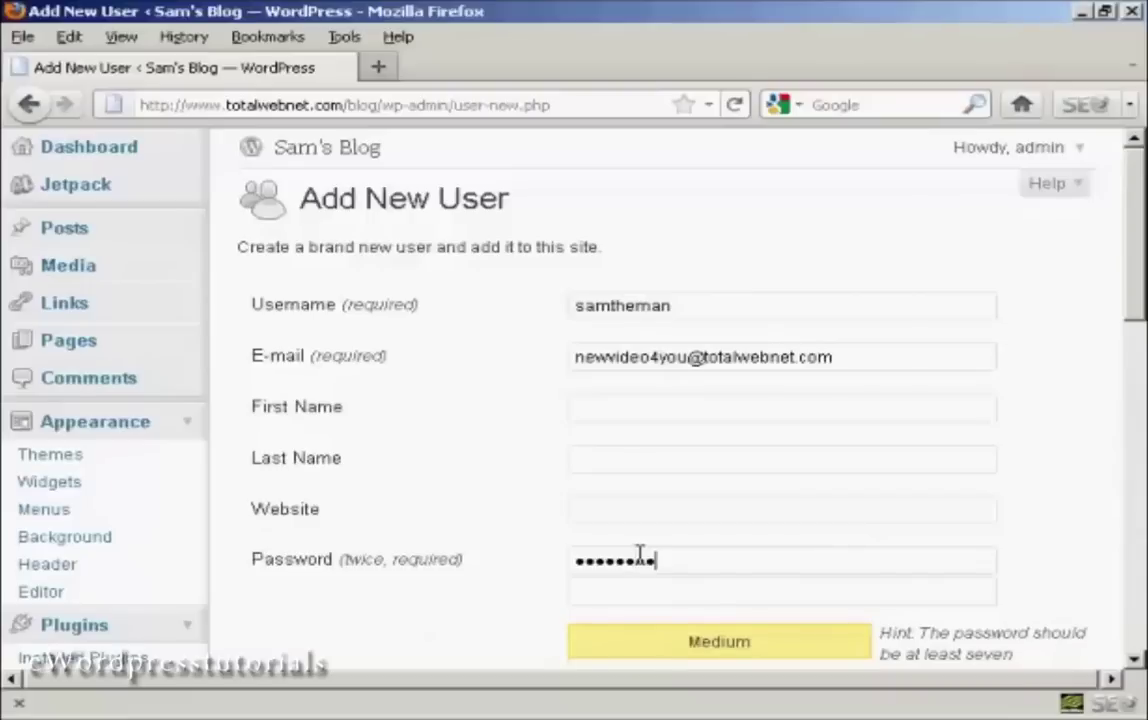
type("a")
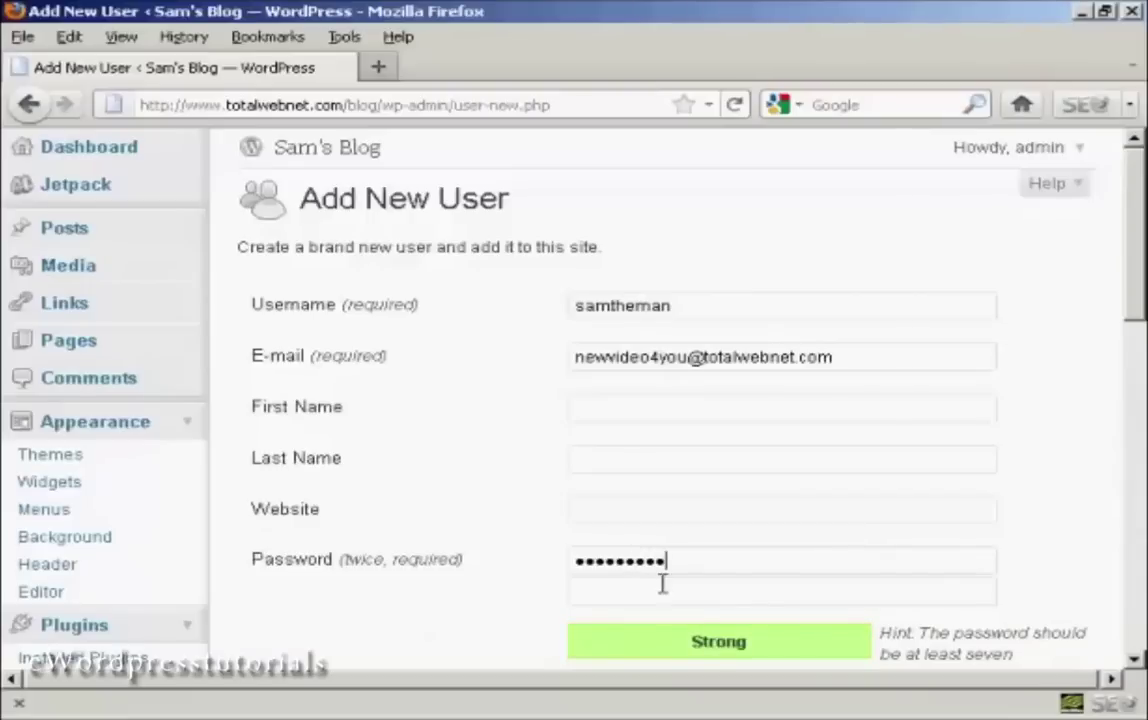
left_click(606, 600)
type("a")
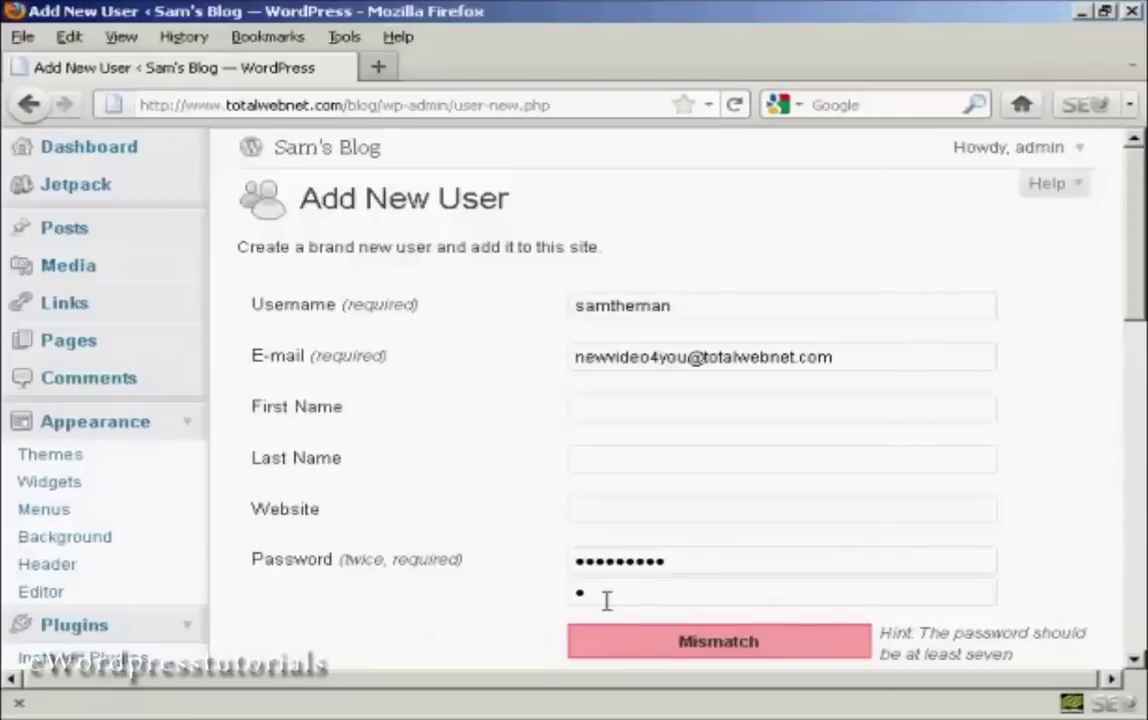
type("a")
type("a")
type("aa")
type("aa")
type("aaa")
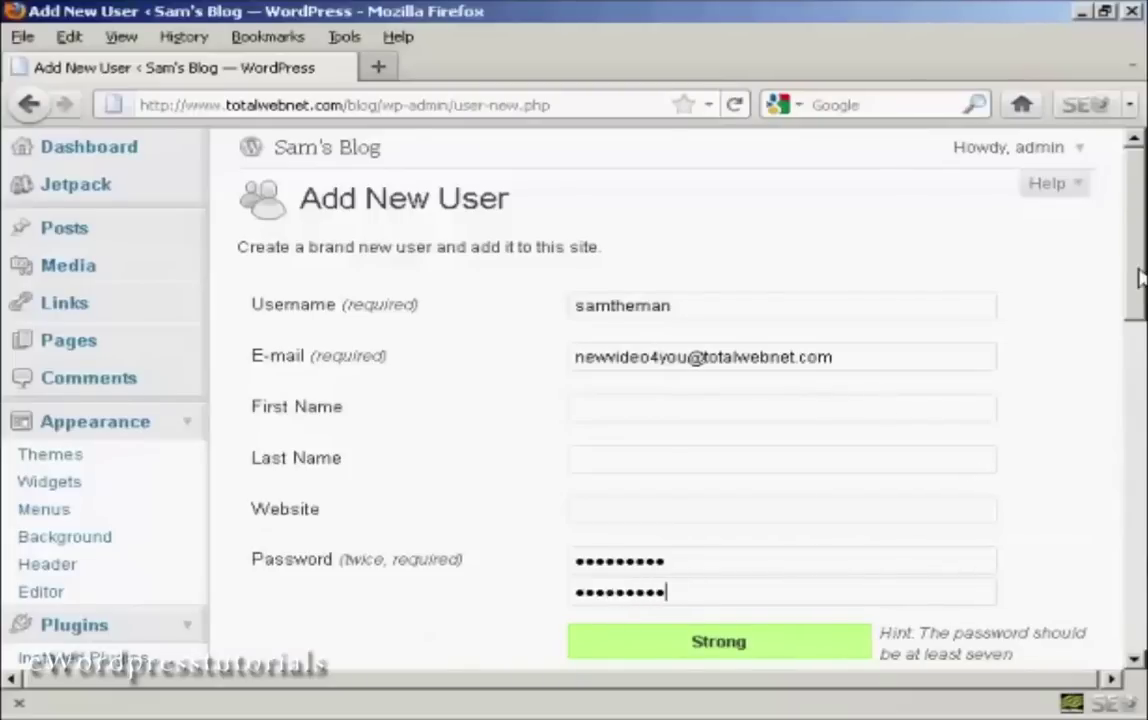
Give the new samtheman account the Administrator role and create it
left_click_drag(1136, 278, 1139, 414)
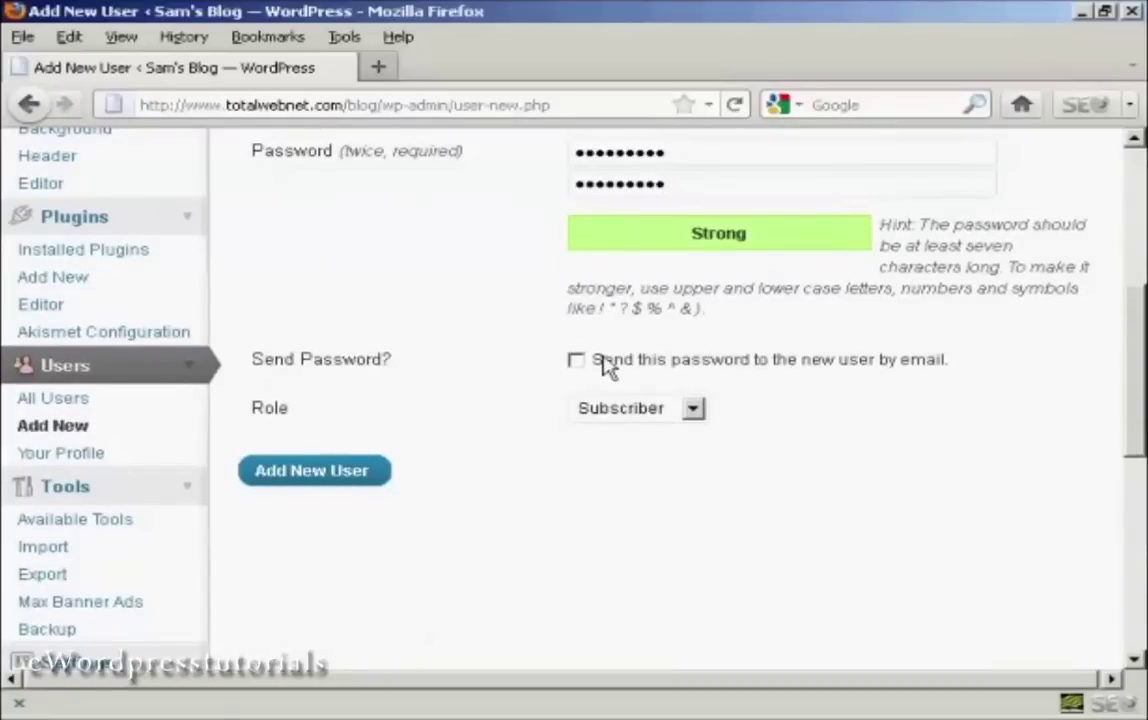
left_click(693, 410)
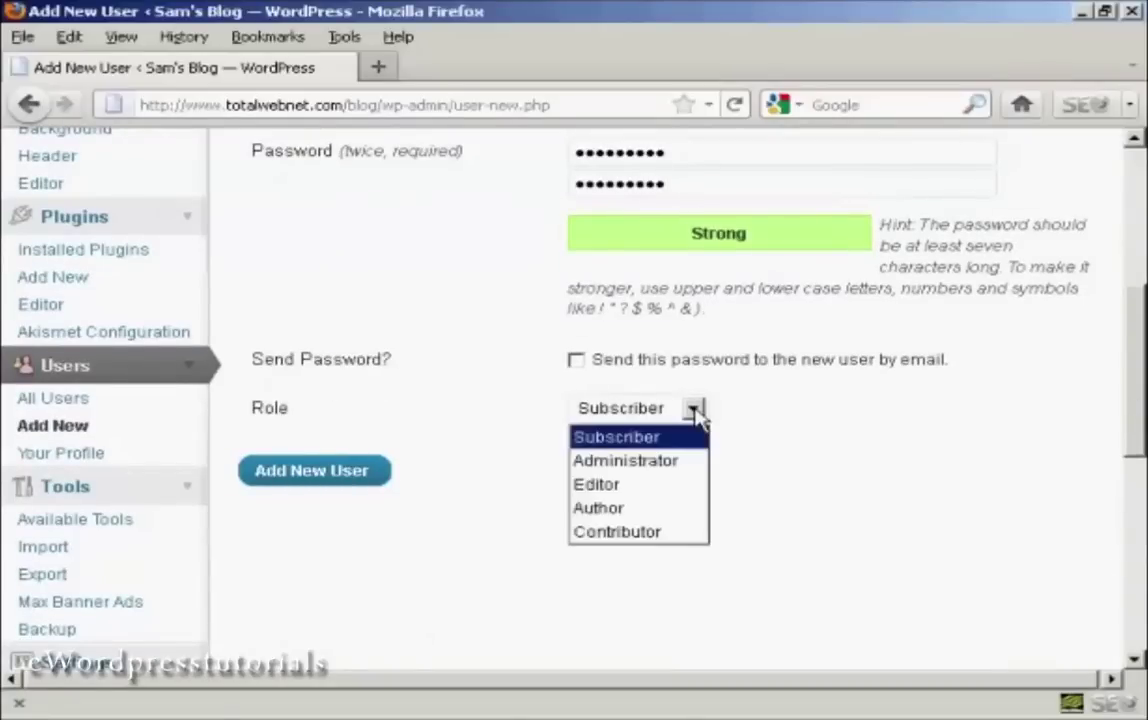
left_click(652, 474)
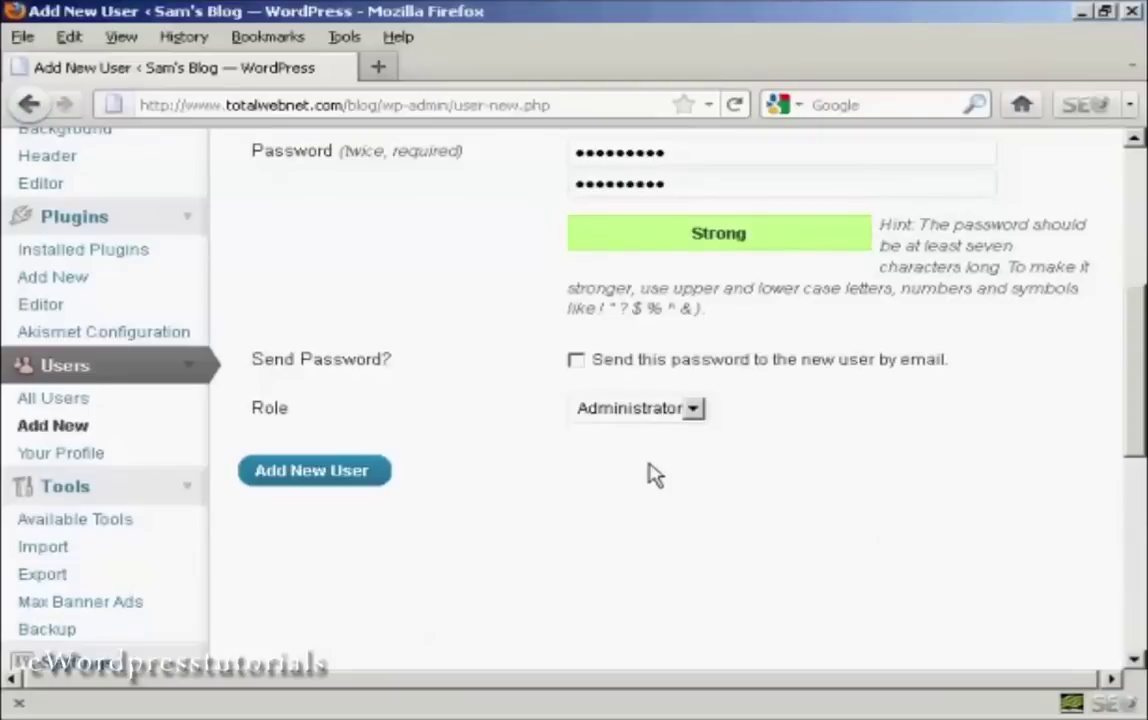
left_click(333, 484)
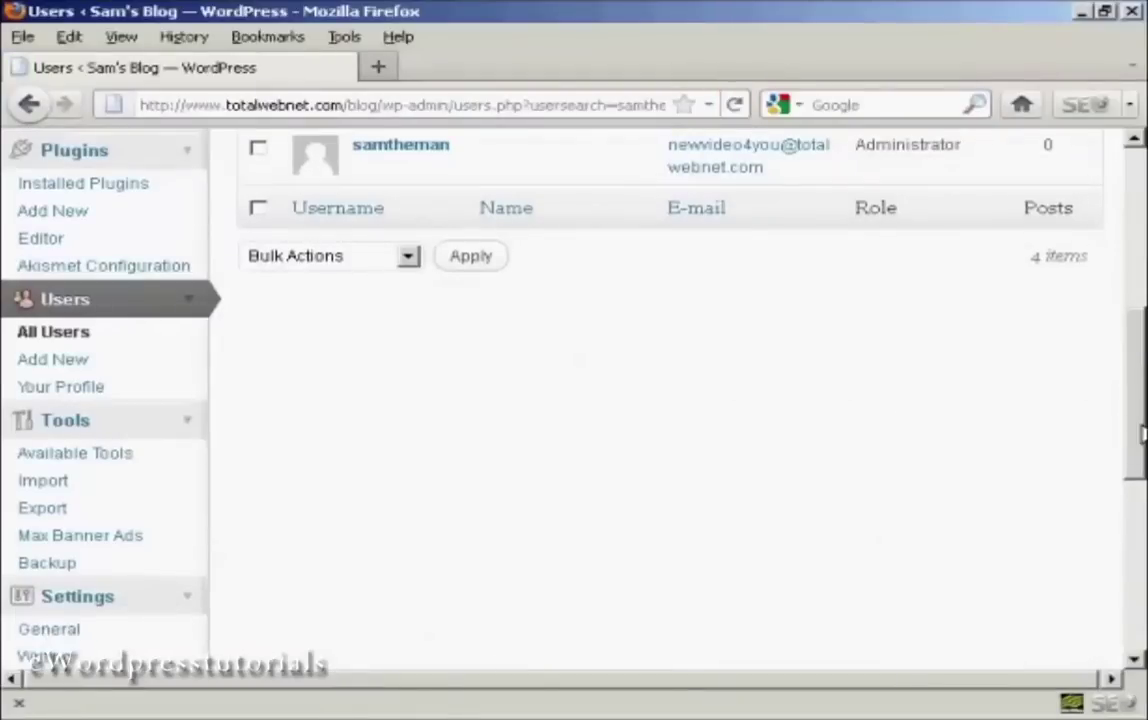
Log the admin account out from the 'Howdy, admin' menu
left_click_drag(1141, 430, 1141, 392)
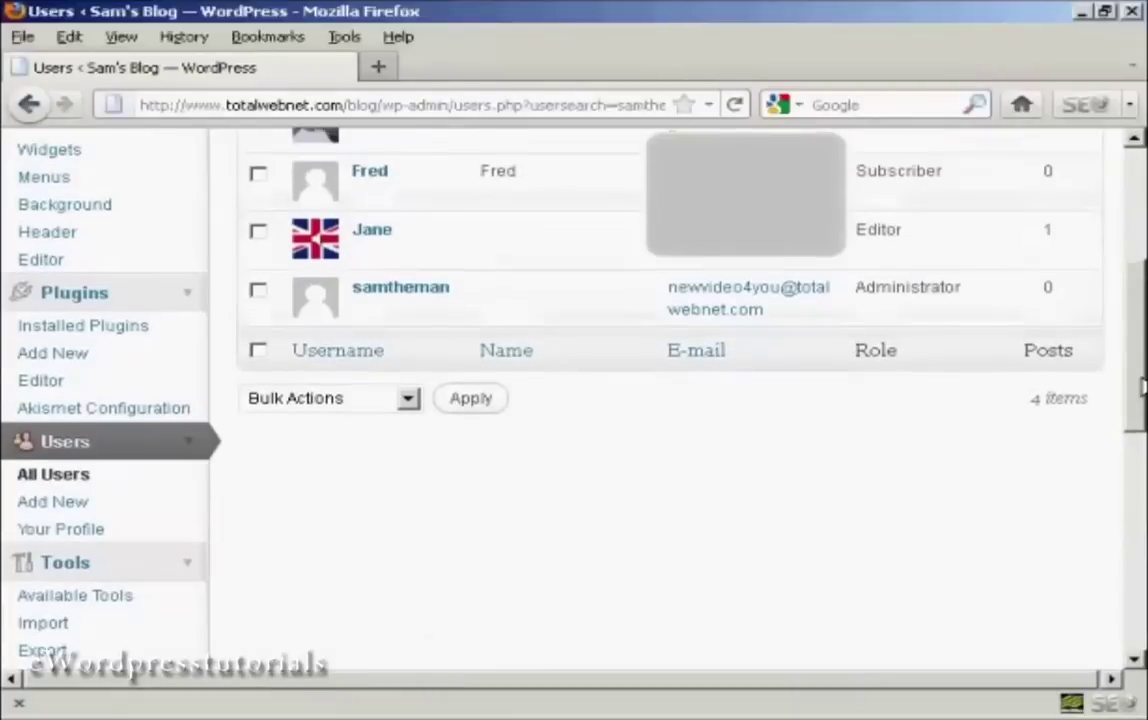
left_click_drag(1140, 385, 1140, 265)
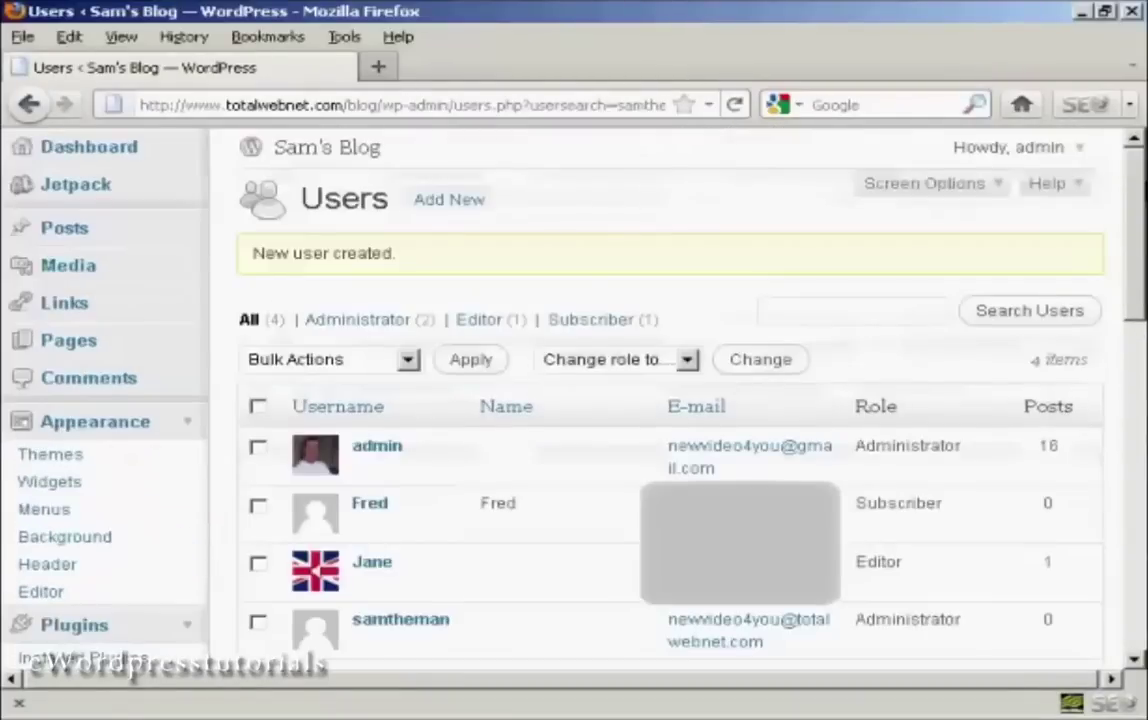
left_click(1057, 150)
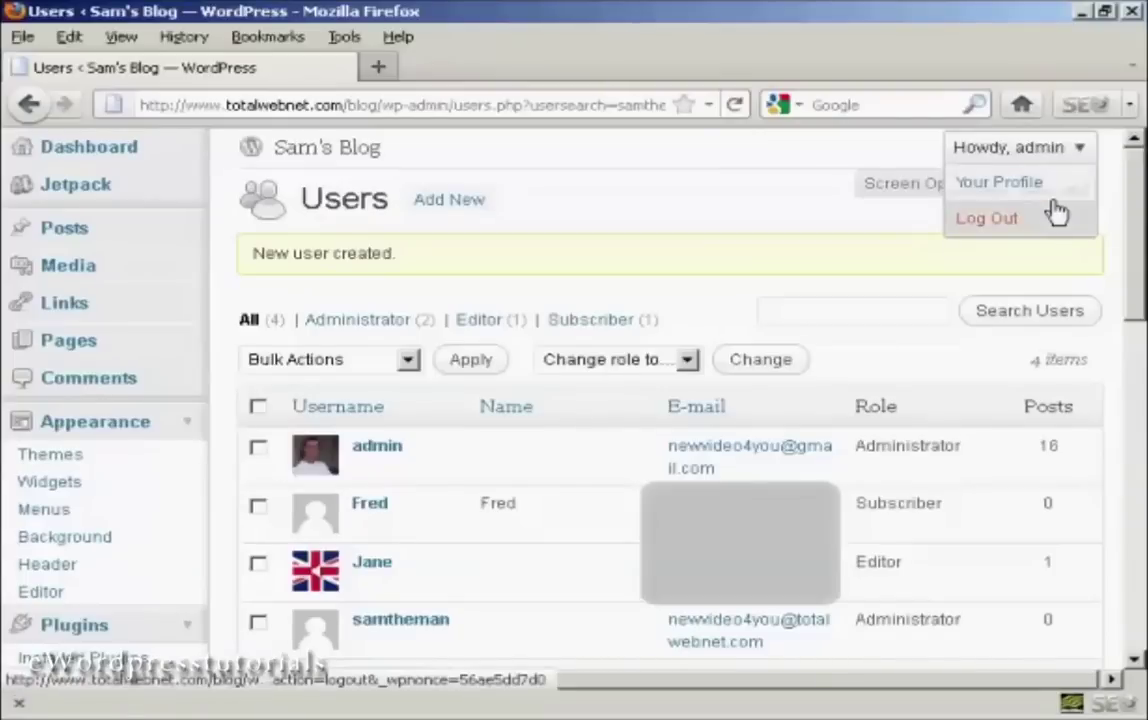
left_click(1013, 226)
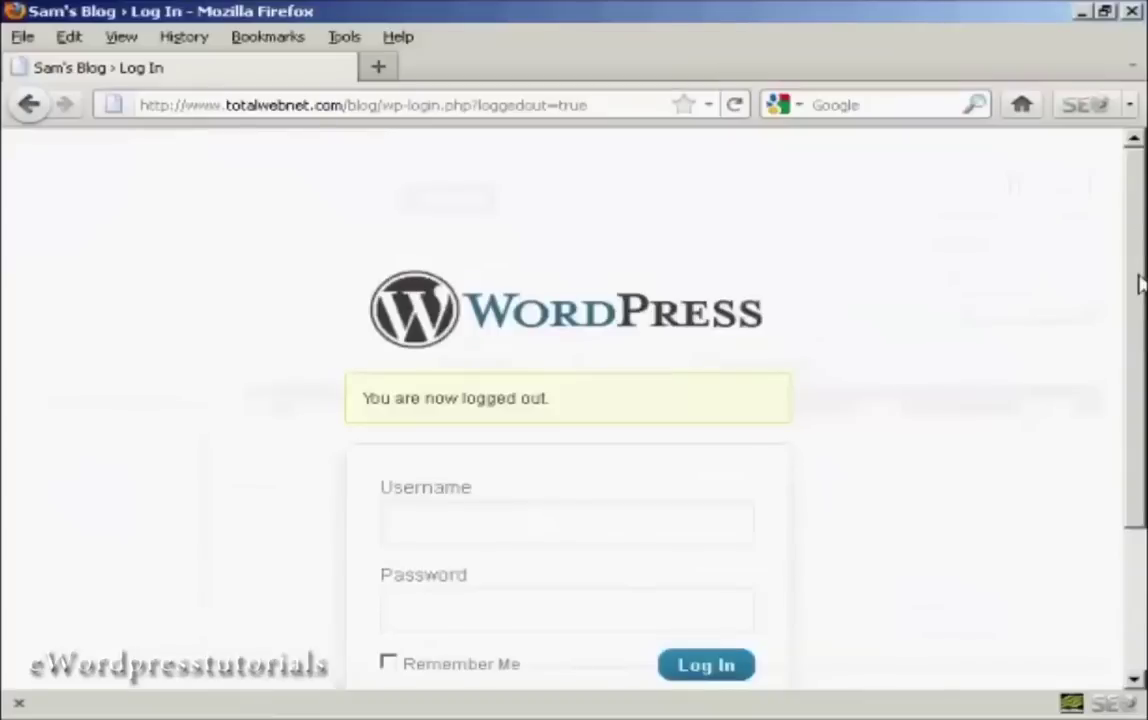
Sign in to Sam's Blog as samtheman with the new account's password
left_click_drag(1140, 277, 1140, 379)
left_click(427, 323)
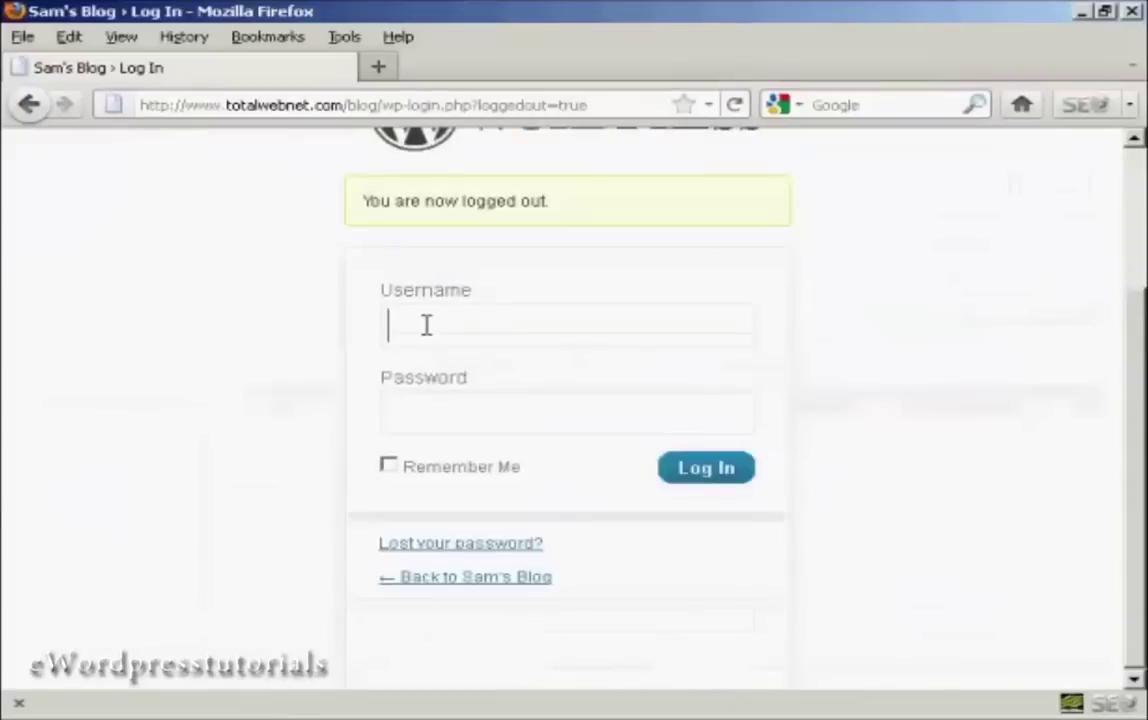
type("s")
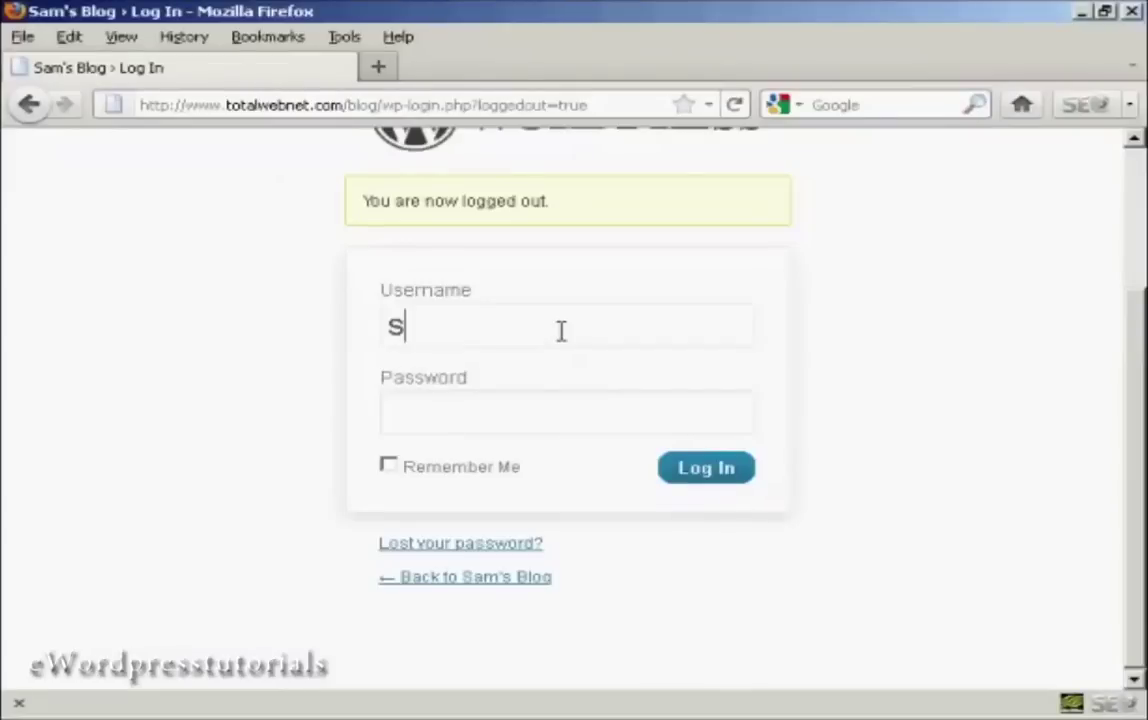
type("amth")
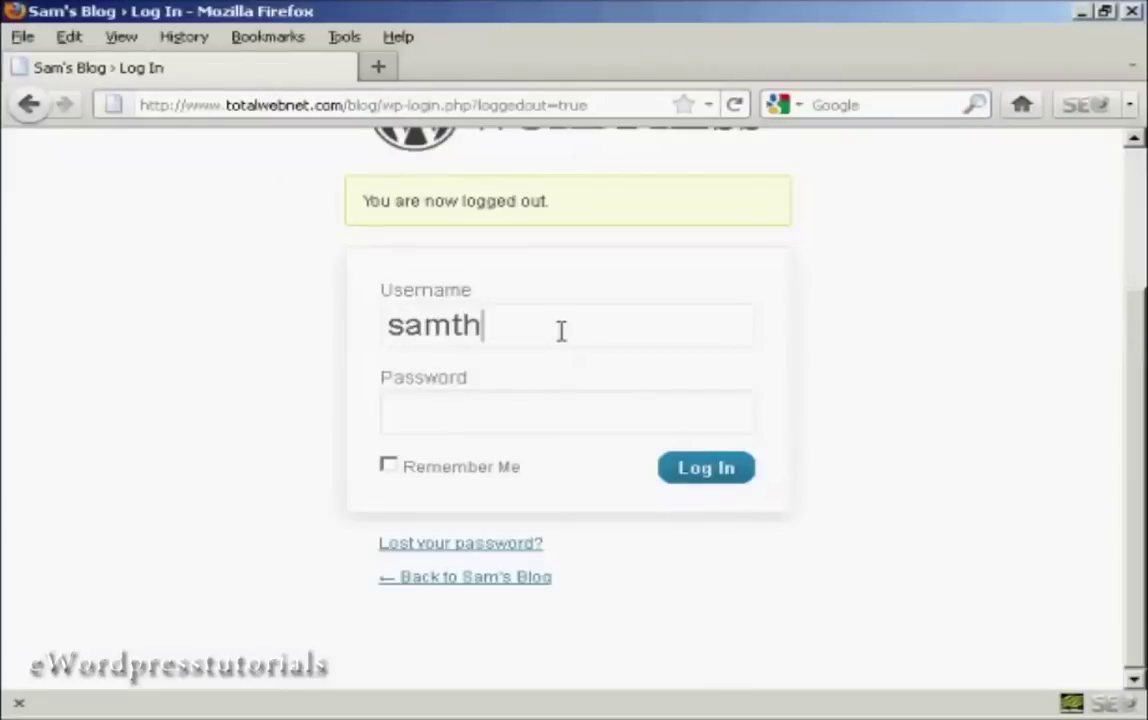
type("eman")
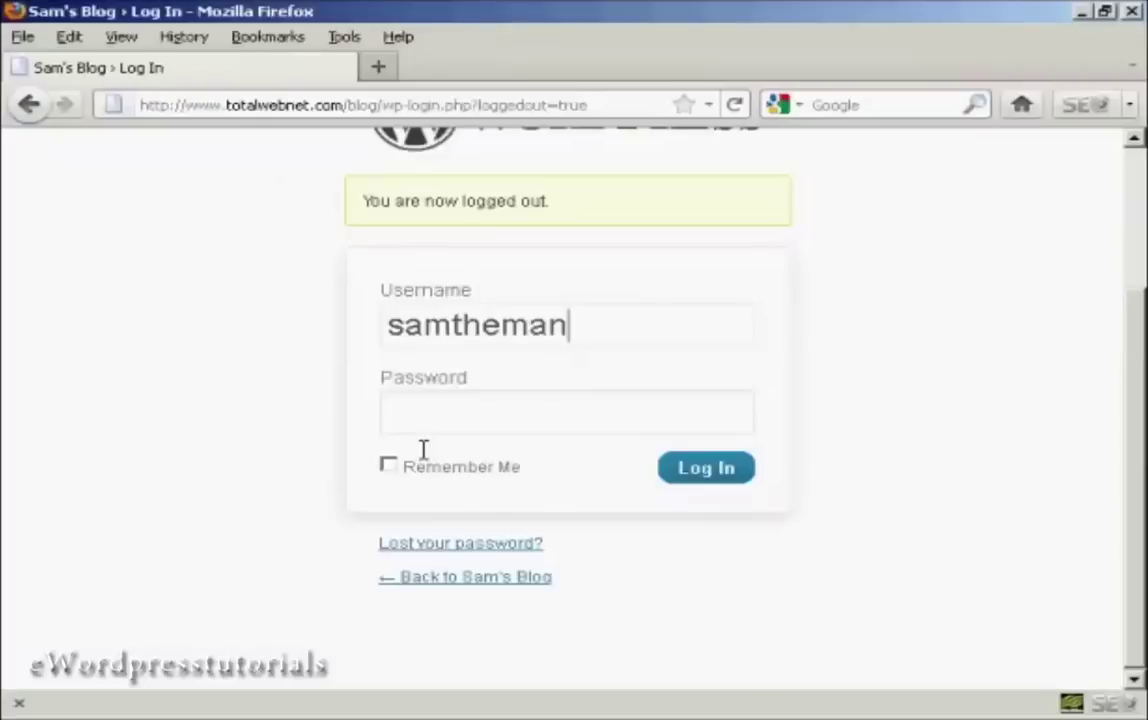
left_click(419, 411)
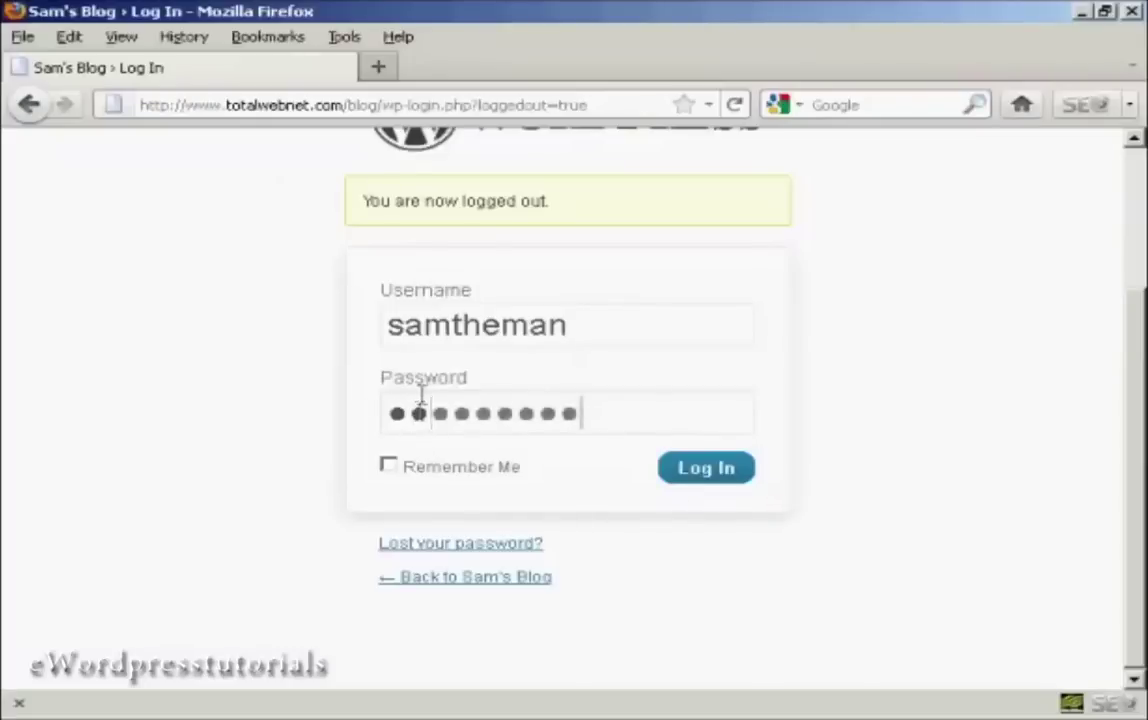
left_click(718, 481)
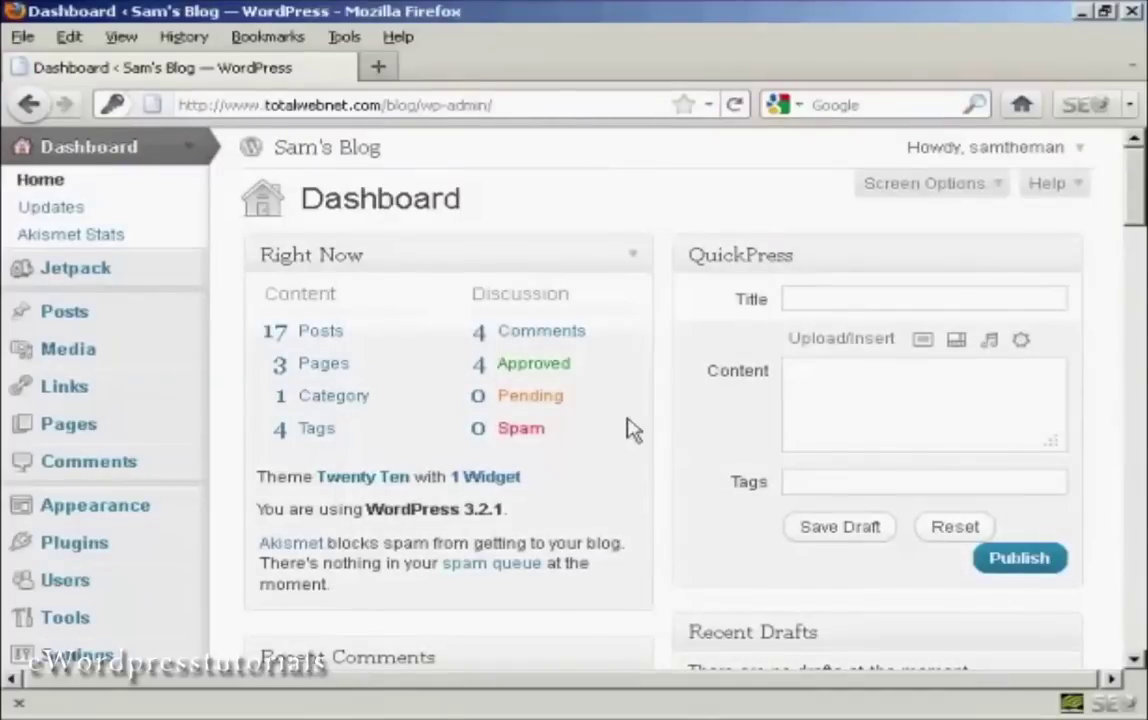
Go to All Users and choose to delete the original admin account
mouse_move(448, 420)
scroll(590, 404, "down", 3)
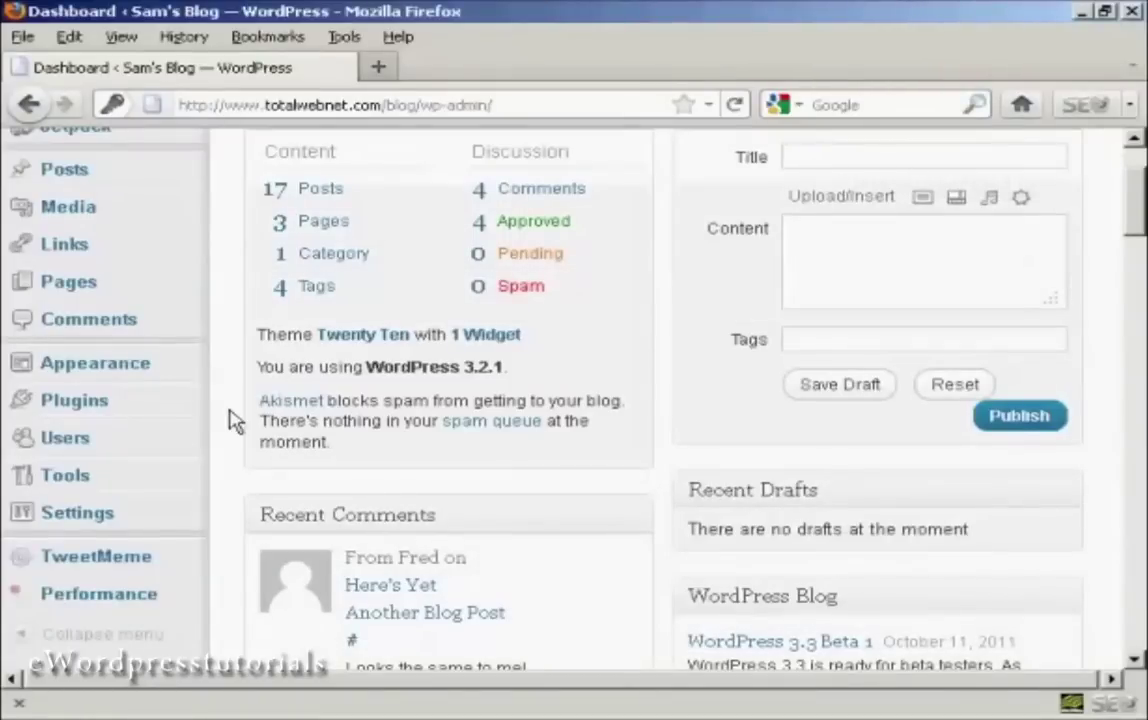
scroll(224, 416, "up", 3)
scroll(224, 416, "down", 10)
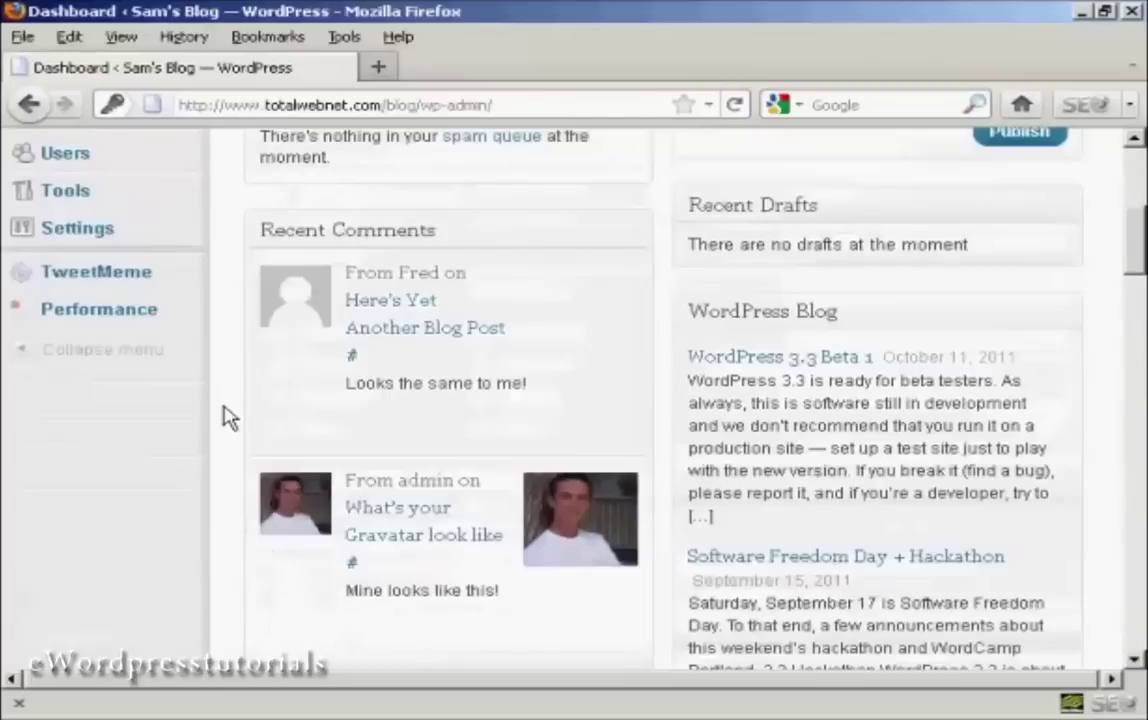
scroll(62, 158, "up", 3)
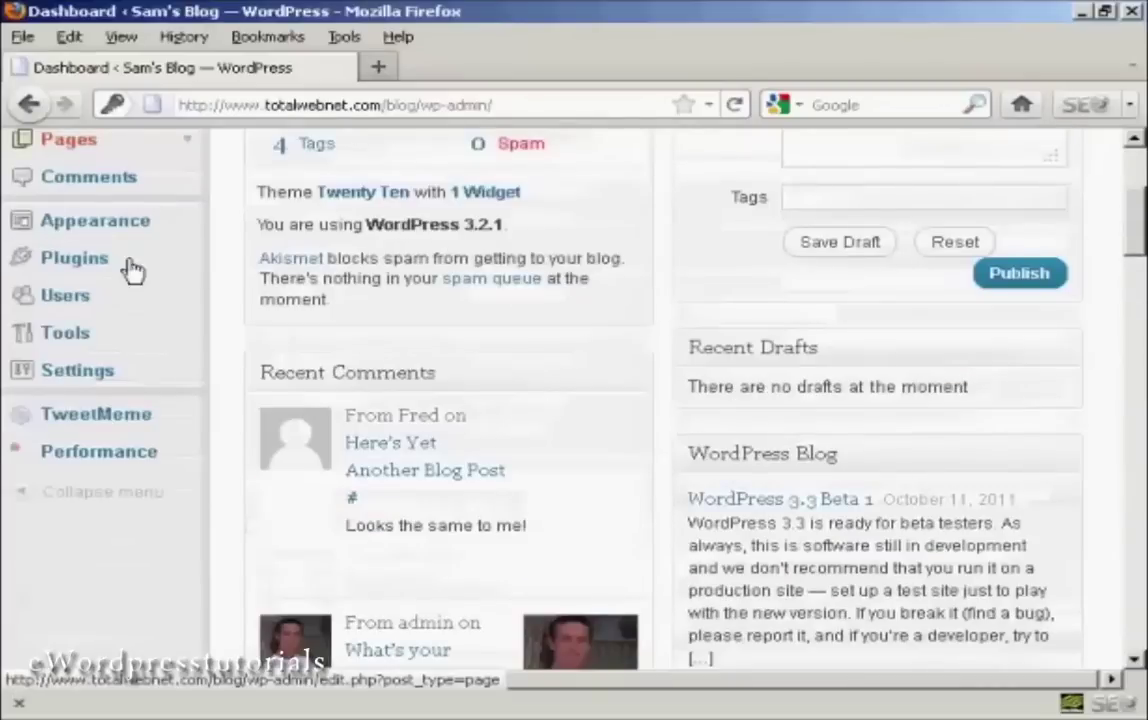
left_click(86, 303)
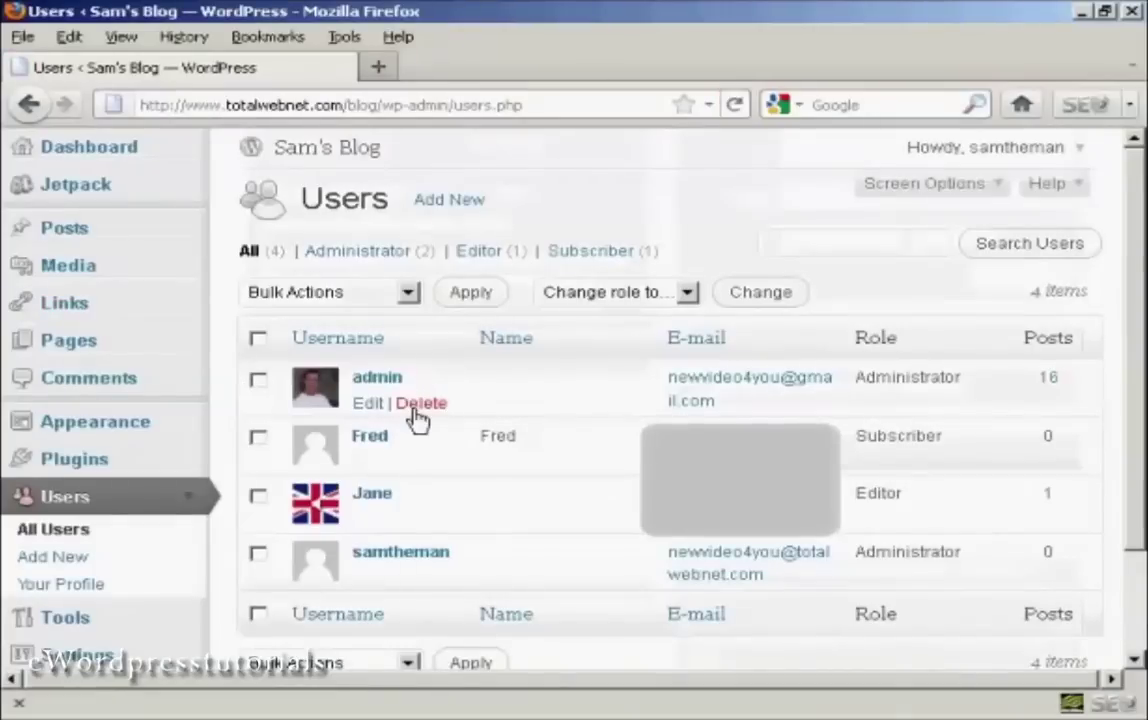
left_click(424, 408)
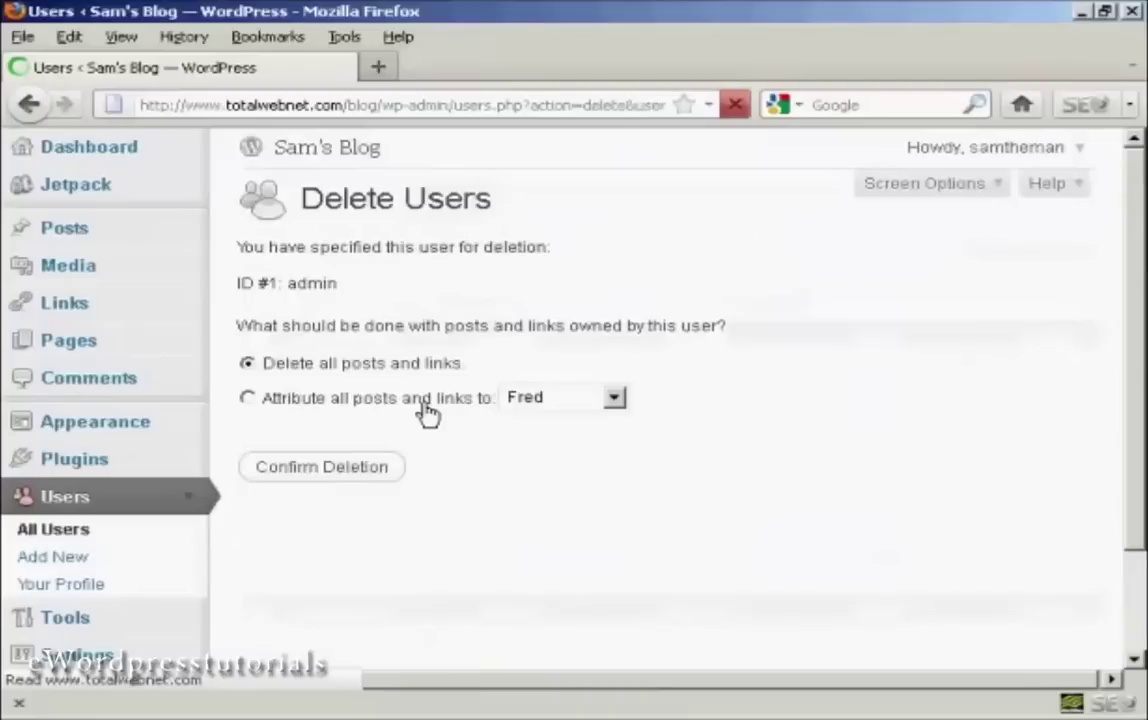
Attribute all of admin's posts and links to samtheman and confirm the deletion
left_click(247, 398)
left_click(615, 399)
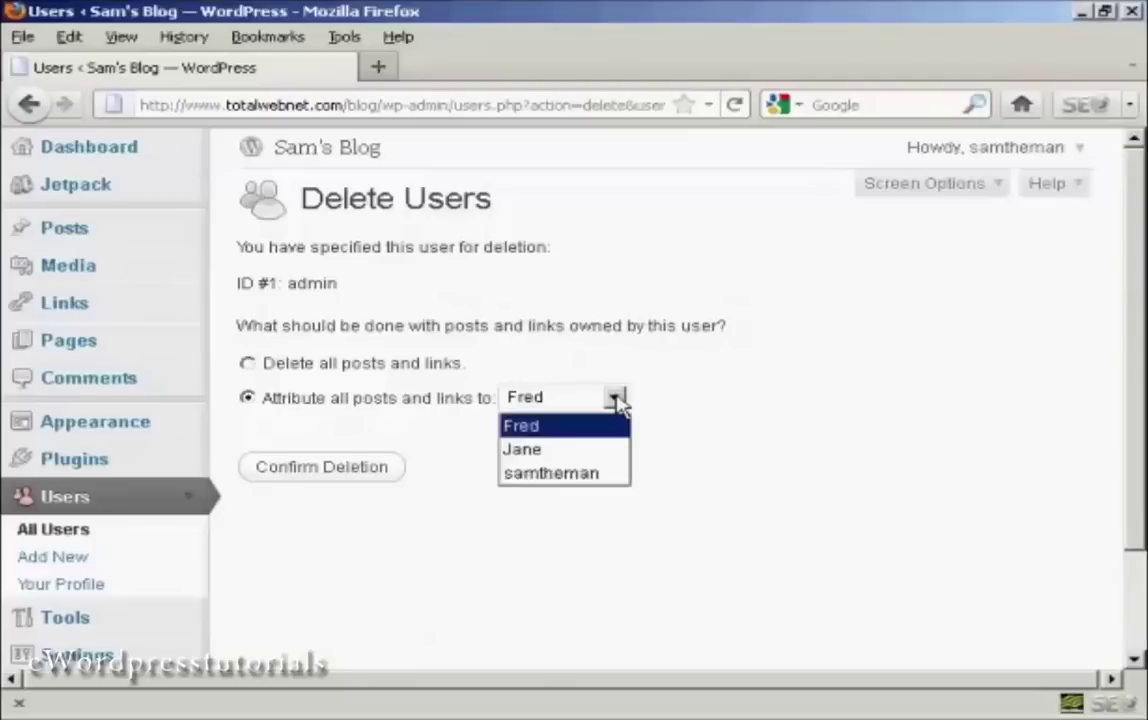
left_click(560, 474)
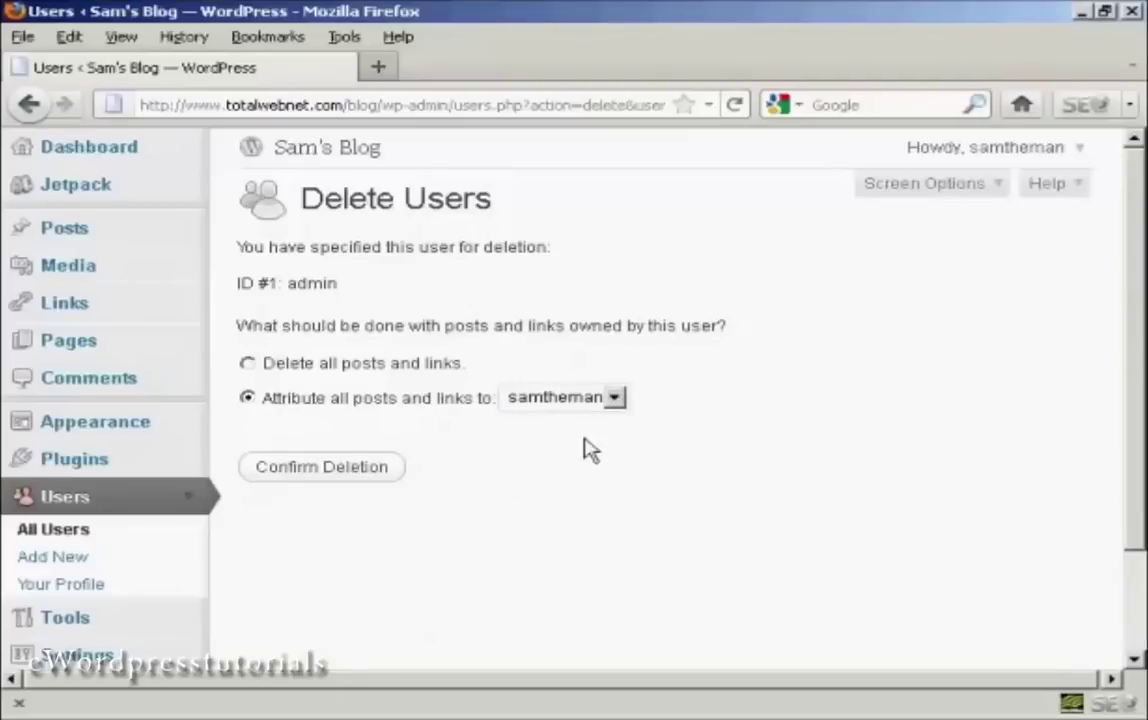
left_click(312, 472)
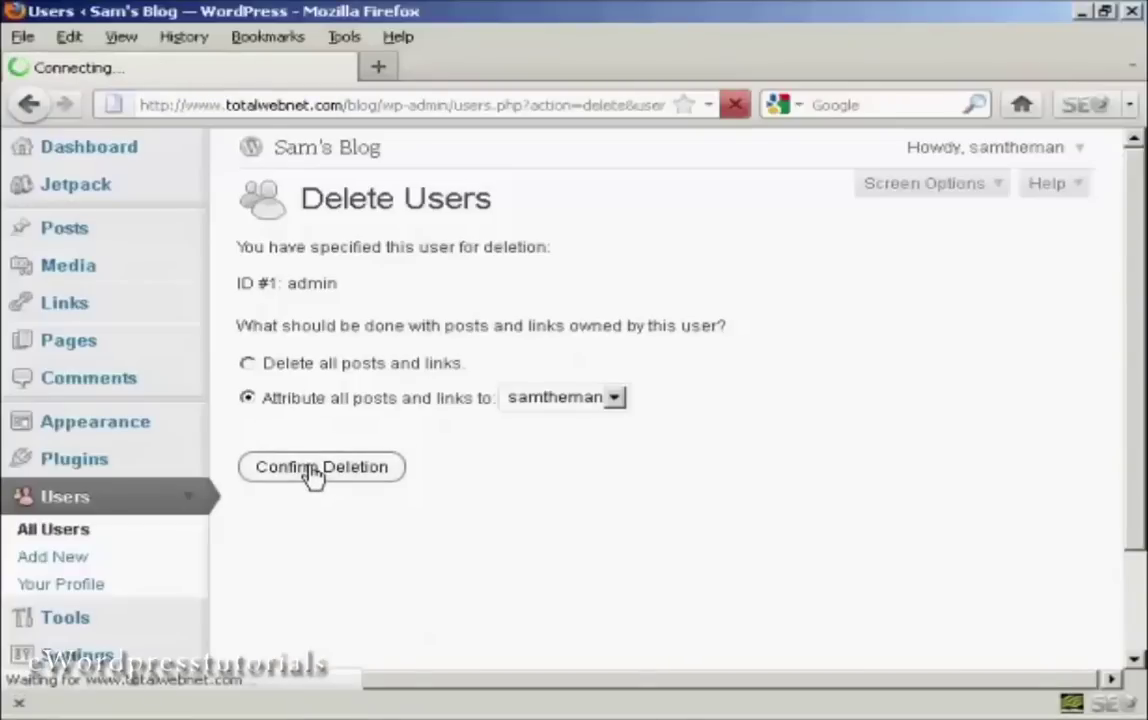